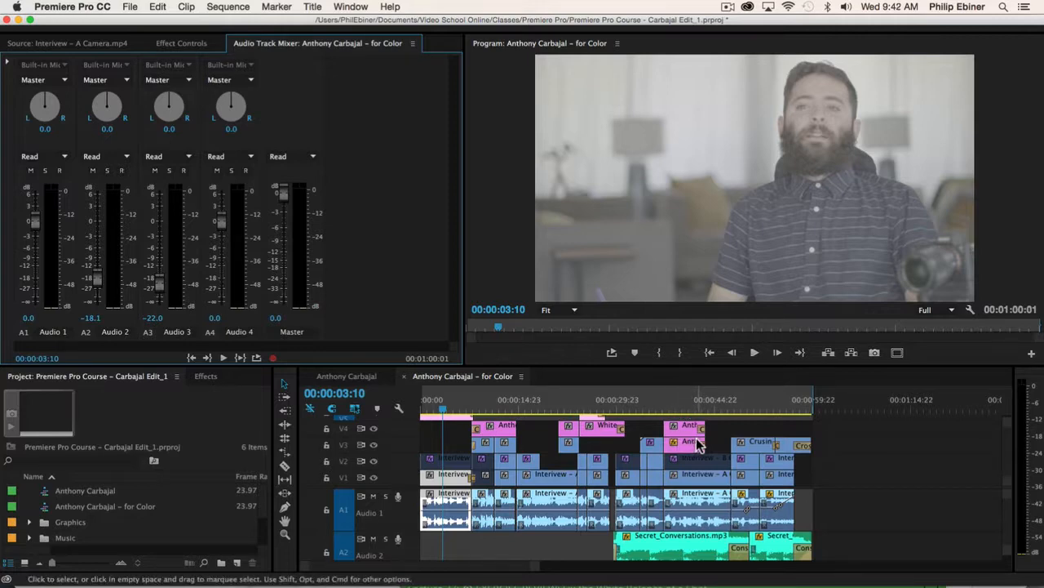
Switch to the Color workspace and display the Lumetri Scopes for the current frame.
left_click(349, 6)
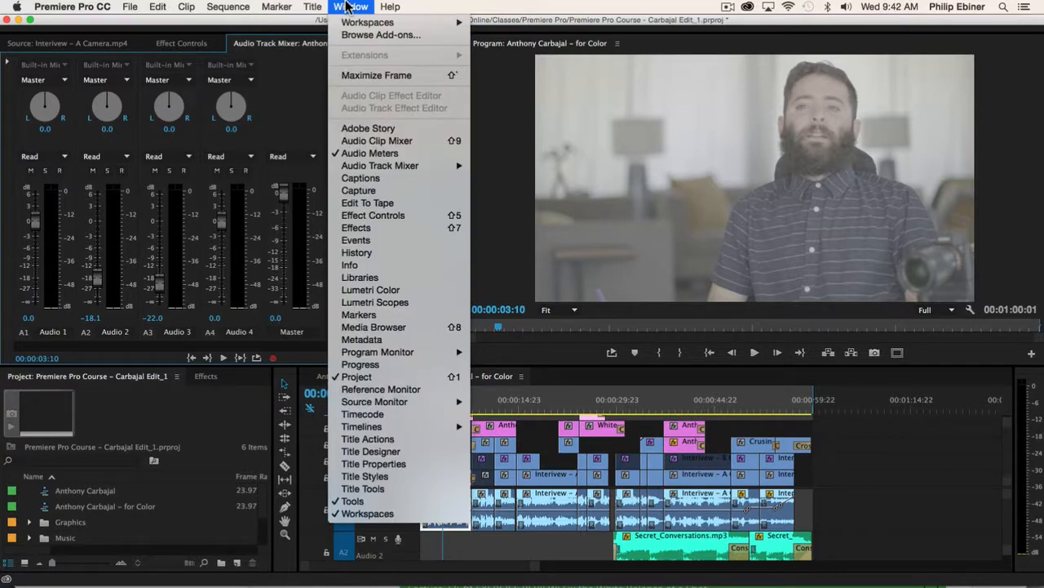
mouse_move(363, 23)
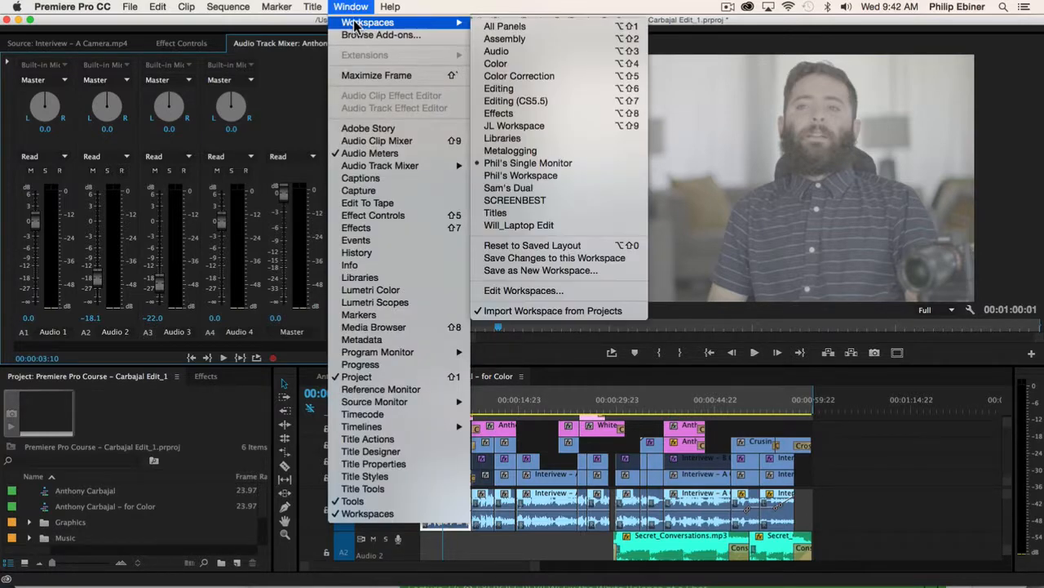
left_click(514, 64)
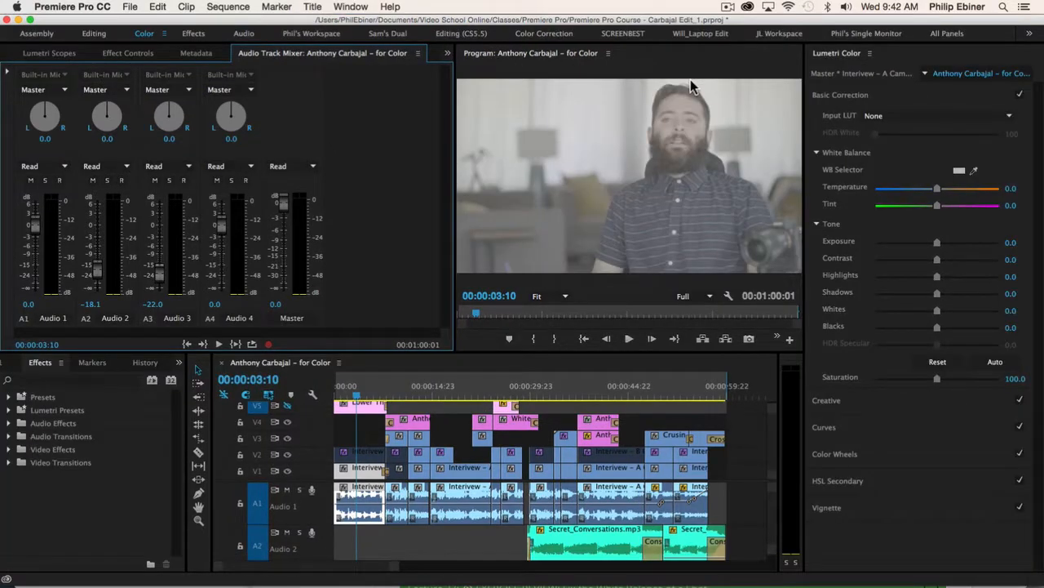
left_click(51, 56)
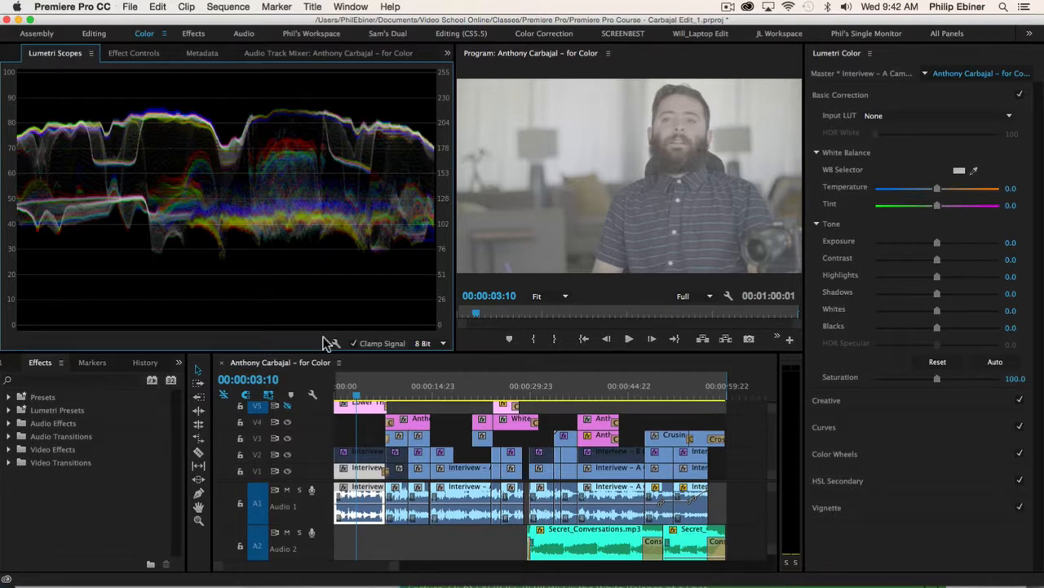
Lower the interview clip's exposure to -1.5 and toggle the added Lumetri Color effect off and on in its effect controls.
left_click(139, 54)
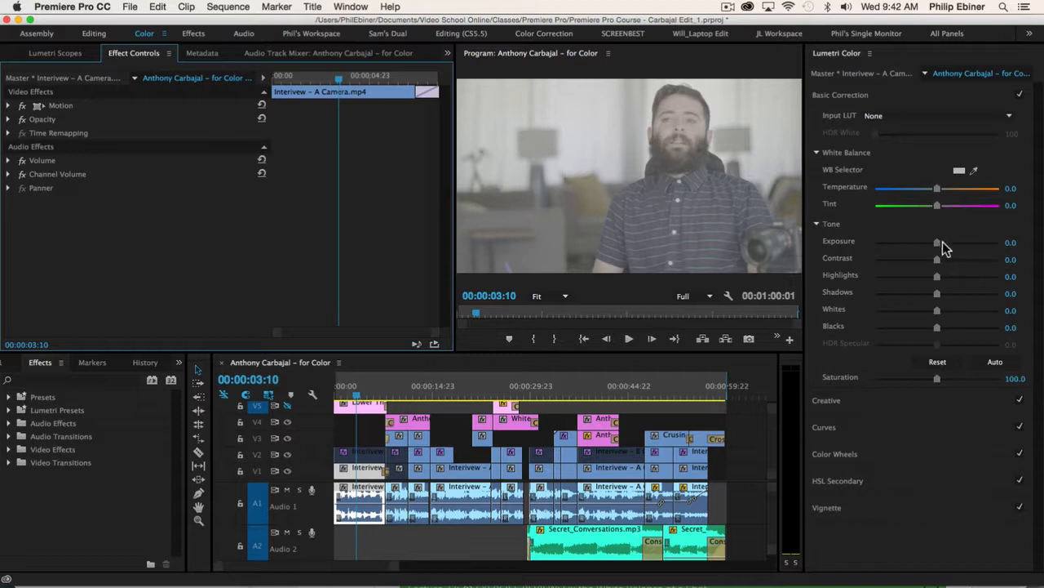
left_click_drag(937, 244, 919, 244)
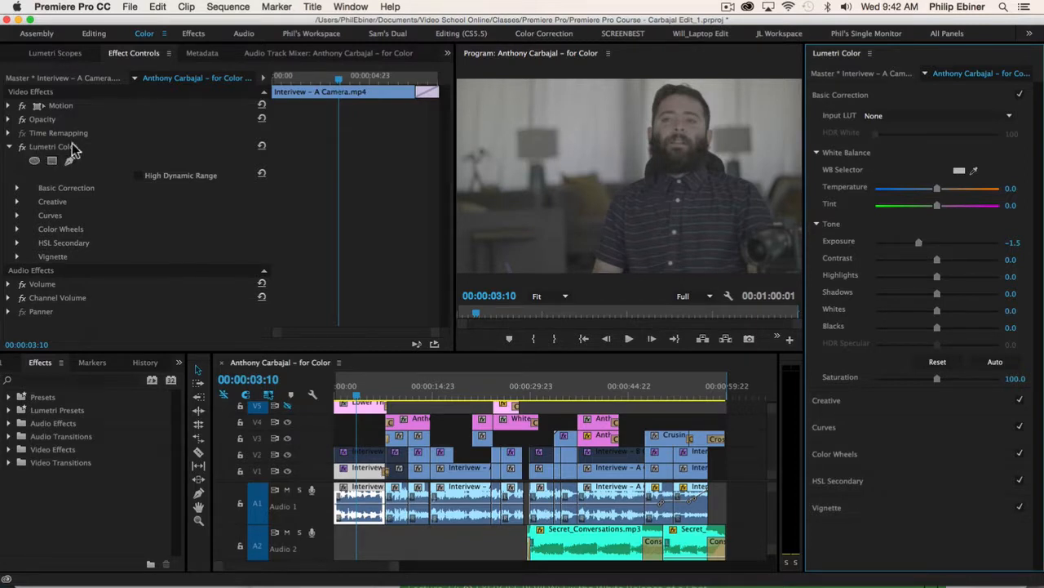
left_click(22, 148)
left_click(21, 148)
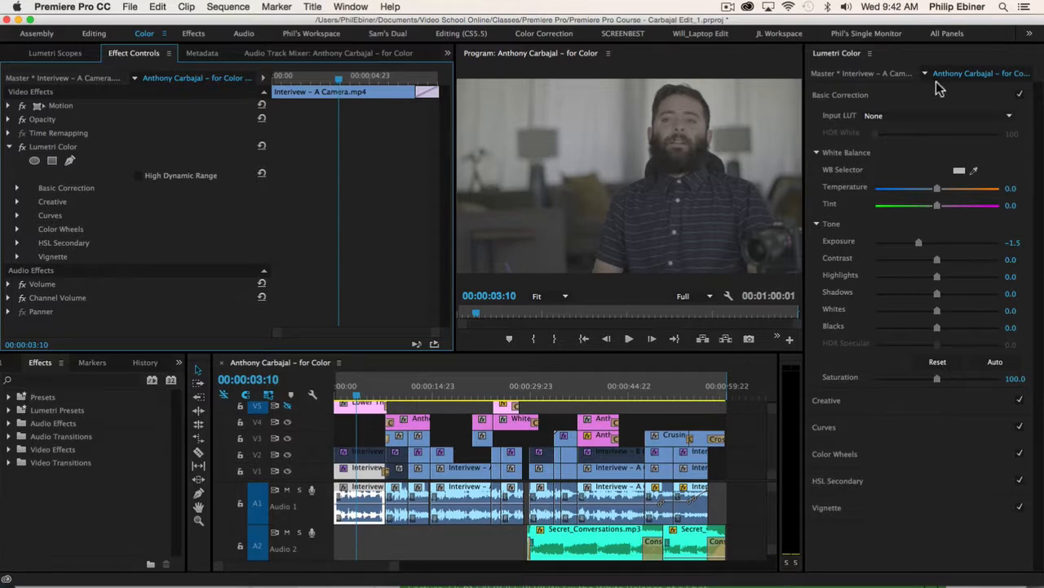
Check the effect's Basic Correction settings and delete the Lumetri Color effect from the interview clip.
left_click(18, 189)
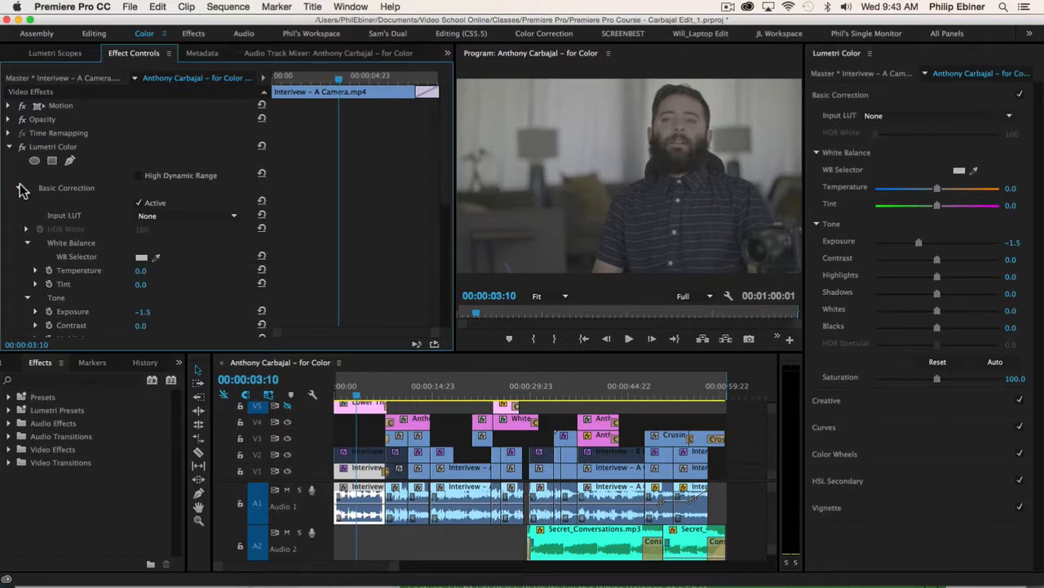
left_click(18, 189)
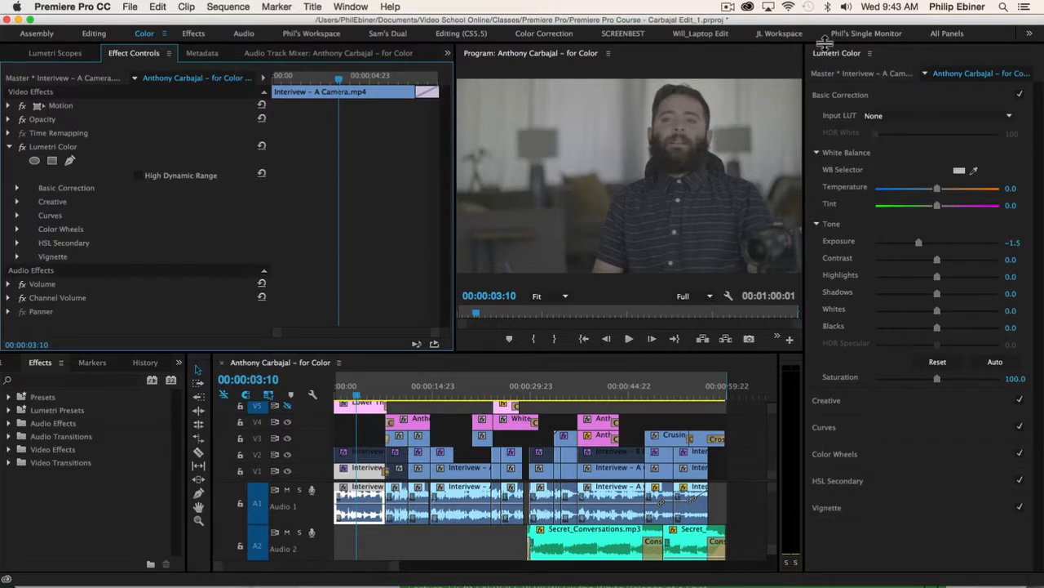
left_click(45, 148)
key("Delete")
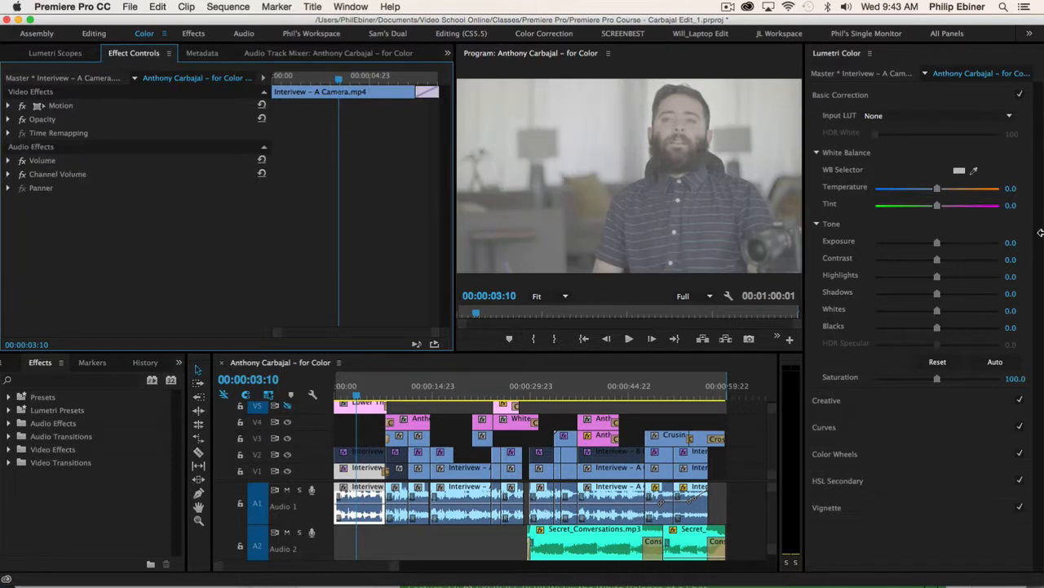
Show the Lumetri Scopes again and narrow them to enlarge the program preview, keeping Basic Correction expanded.
left_click(72, 54)
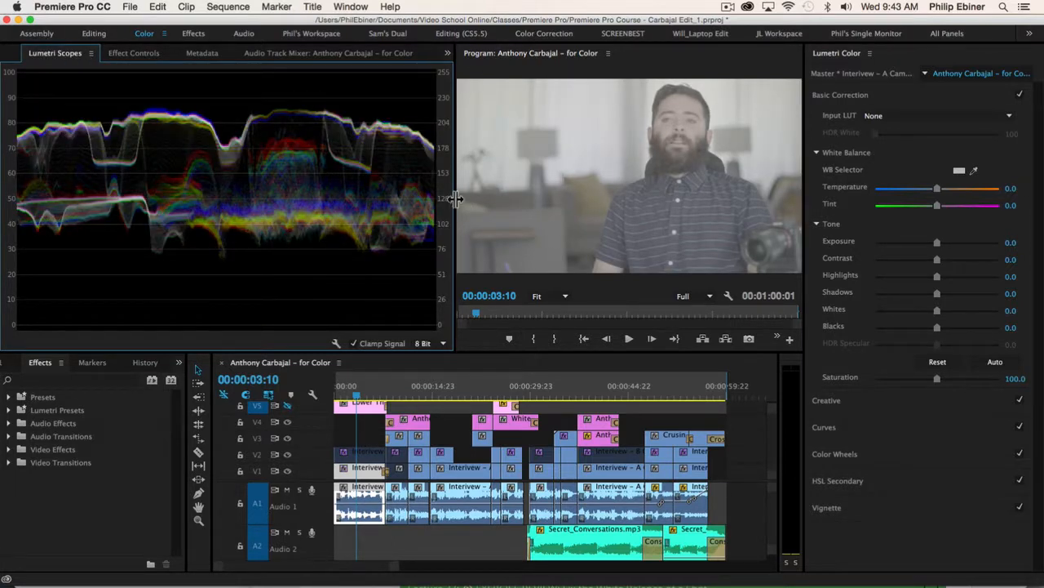
left_click_drag(455, 199, 403, 197)
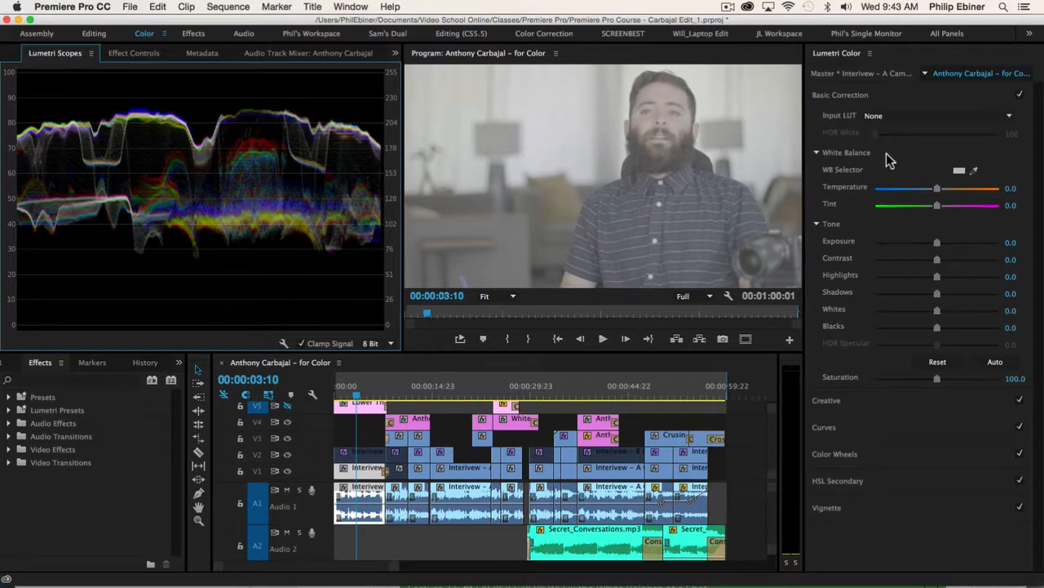
left_click(852, 95)
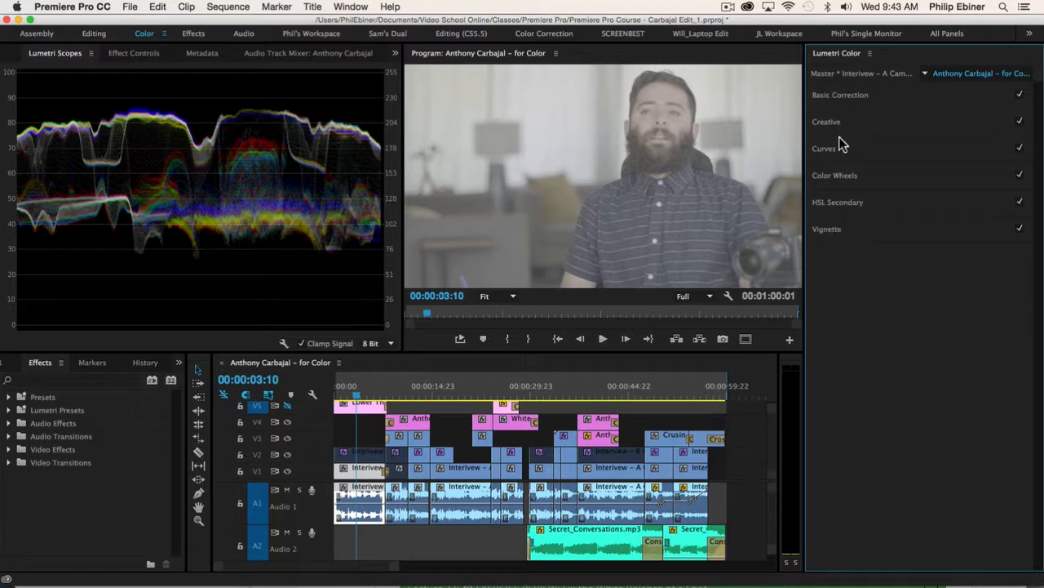
left_click(840, 95)
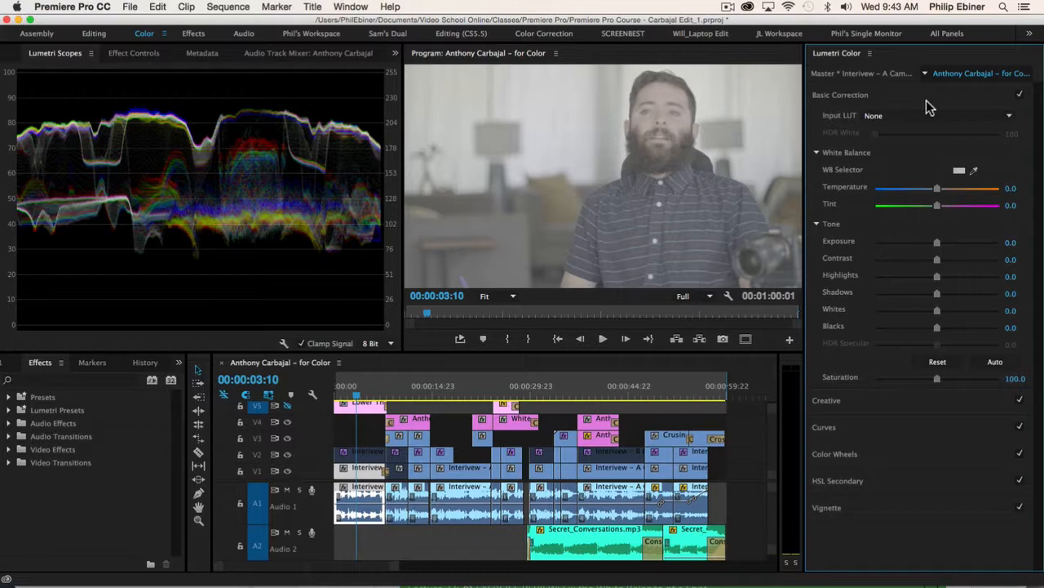
left_click(973, 170)
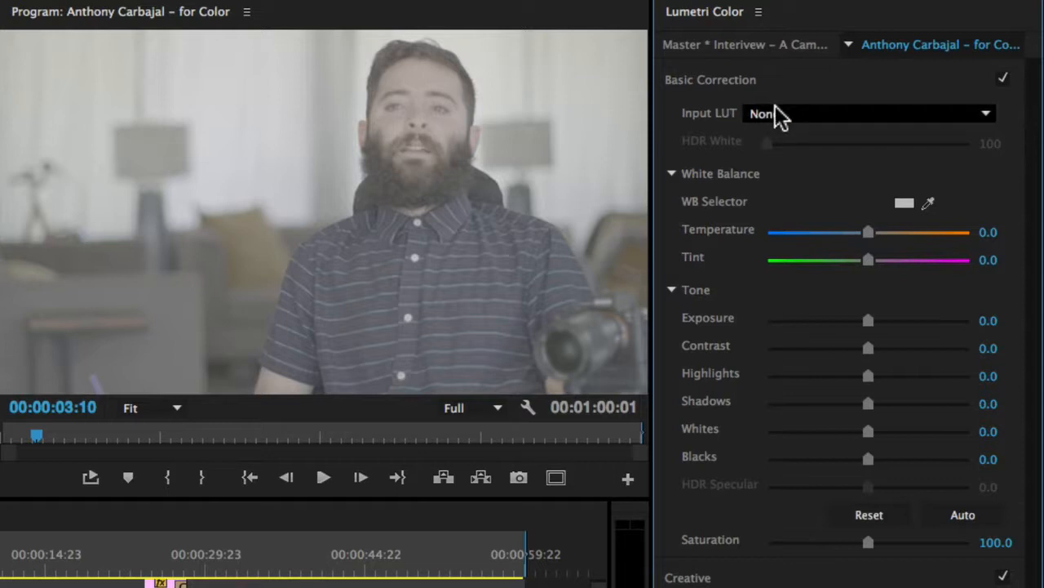
Try the AMIRA_Default_LogC2Rec709 input LUT with exposure lowered to -1.3 and contrast to -44.2.
left_click(798, 112)
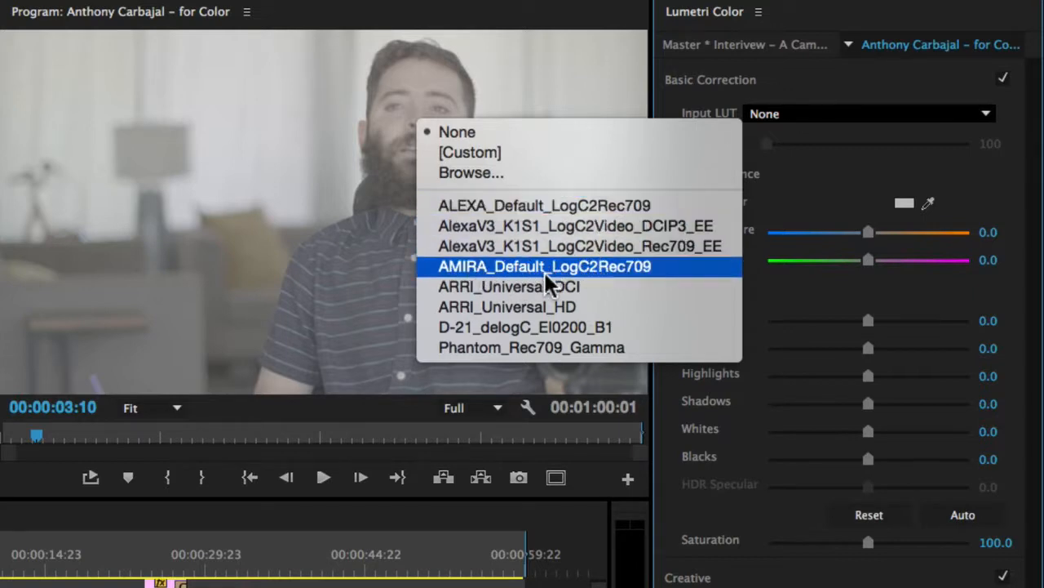
left_click(617, 264)
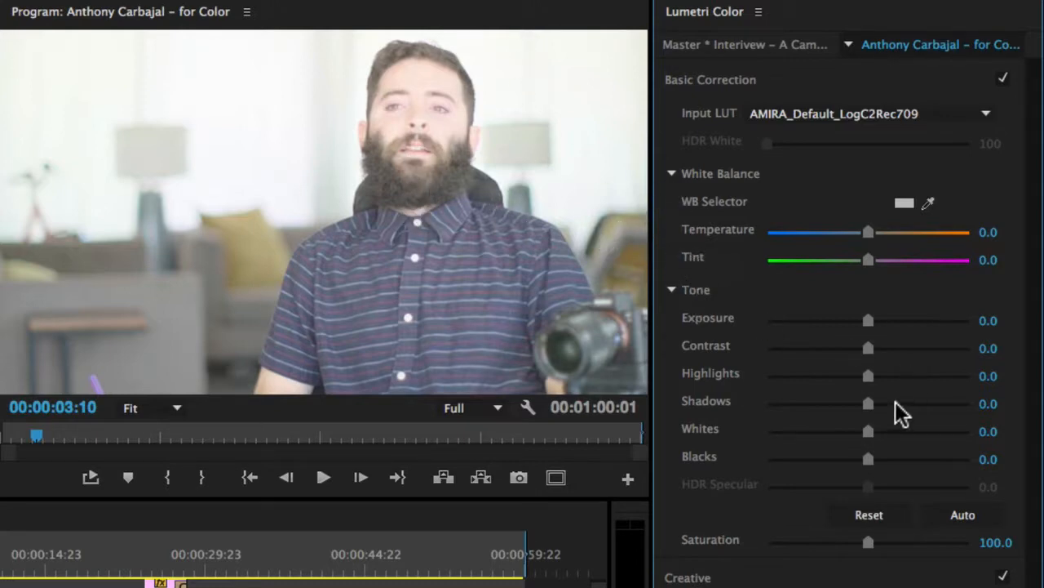
key("super+s")
left_click_drag(867, 320, 826, 352)
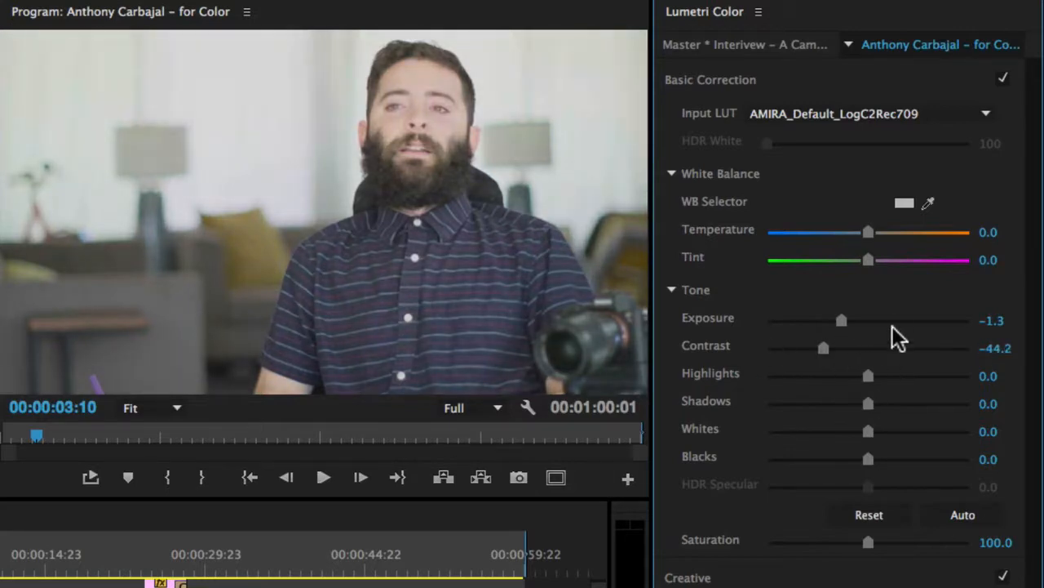
Undo the exposure and contrast changes and set the input LUT back to None.
key("ctrl+z")
key("ctrl+z")
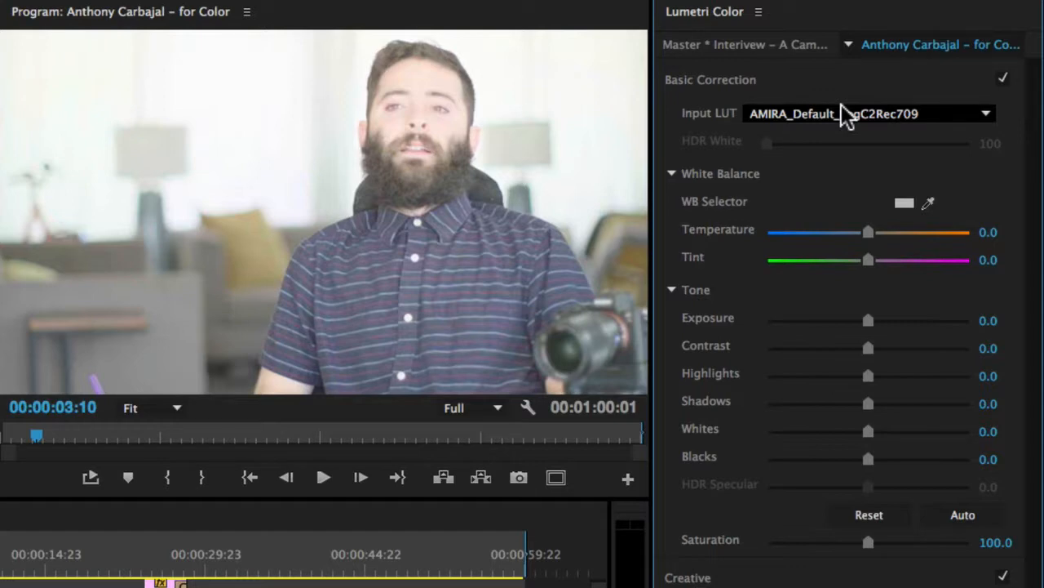
left_click(836, 113)
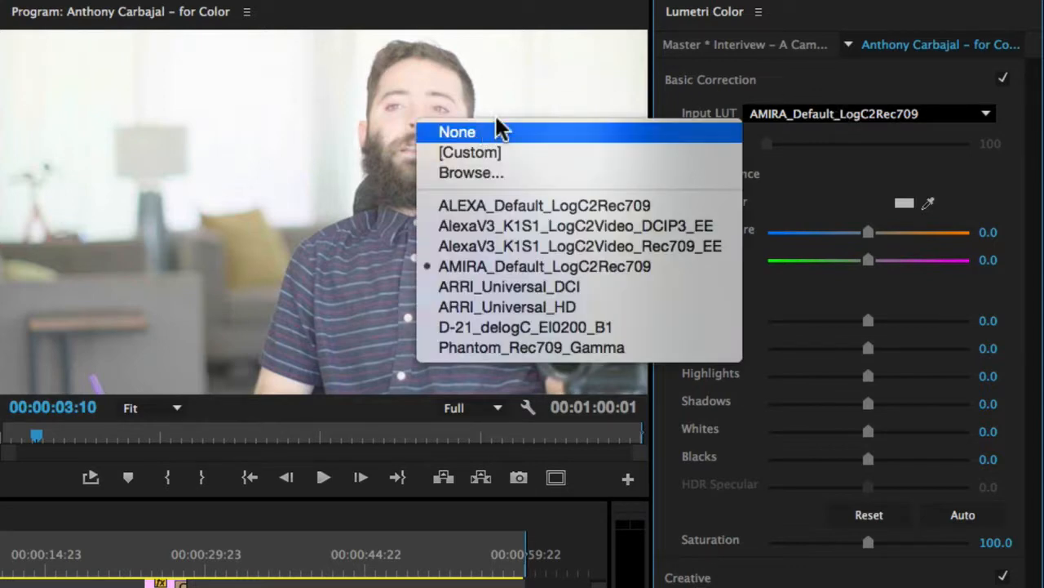
left_click(466, 131)
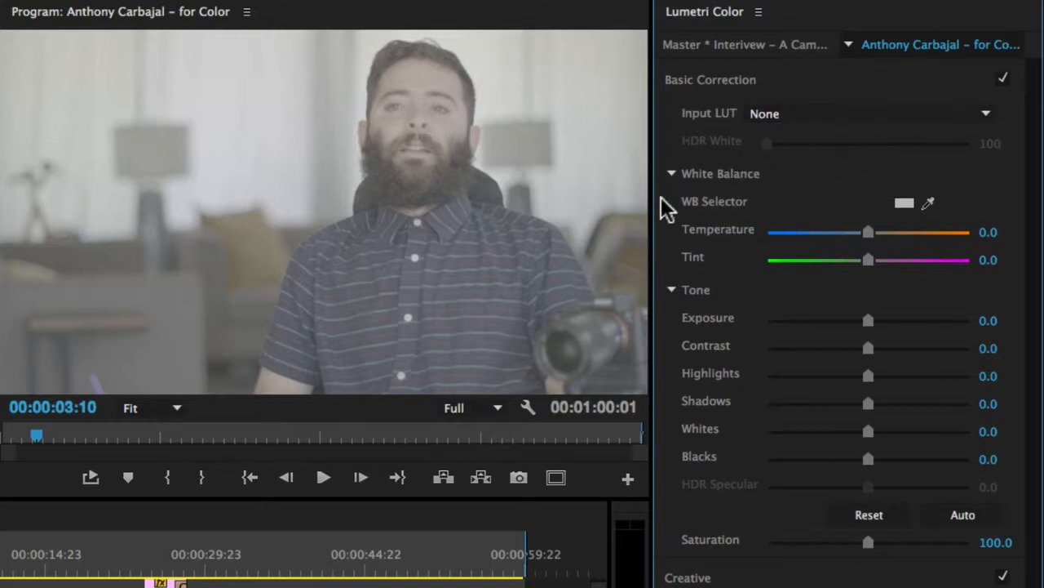
Set the white balance by sampling the white curtain behind the man with the WB Selector eyedropper.
left_click(927, 204)
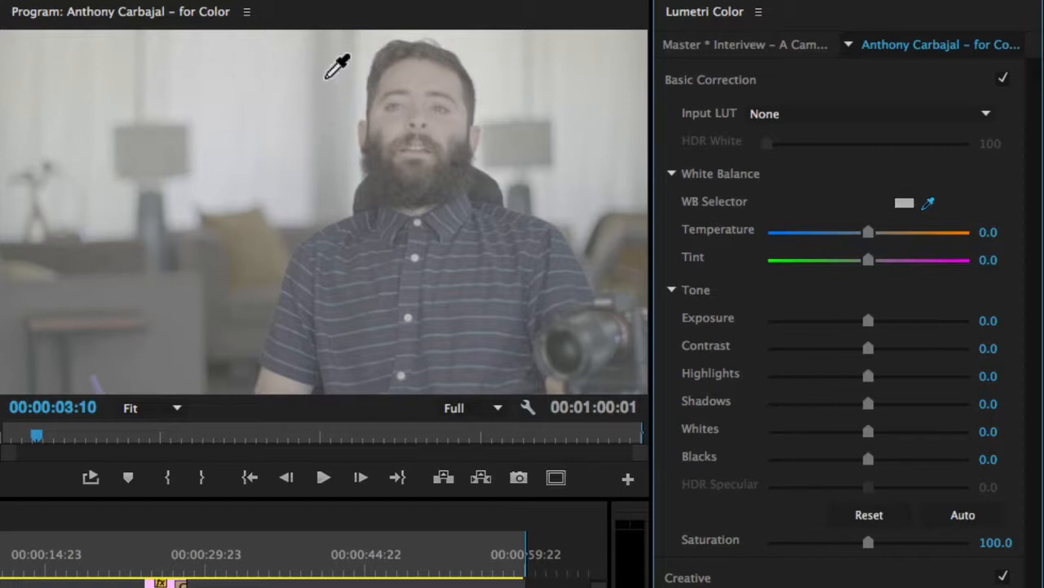
left_click(209, 86)
left_click(928, 203)
left_click(934, 206)
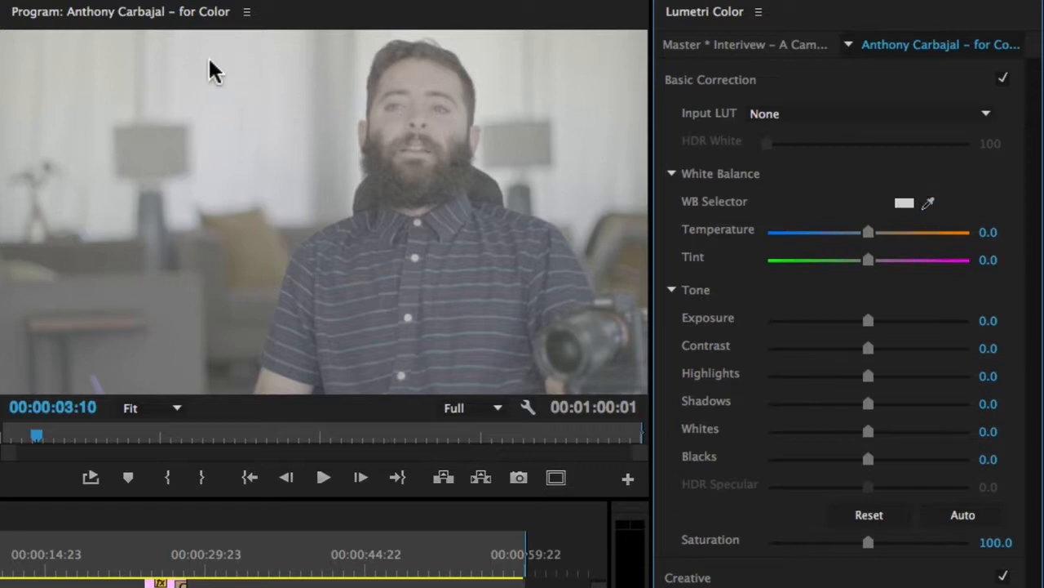
left_click(928, 204)
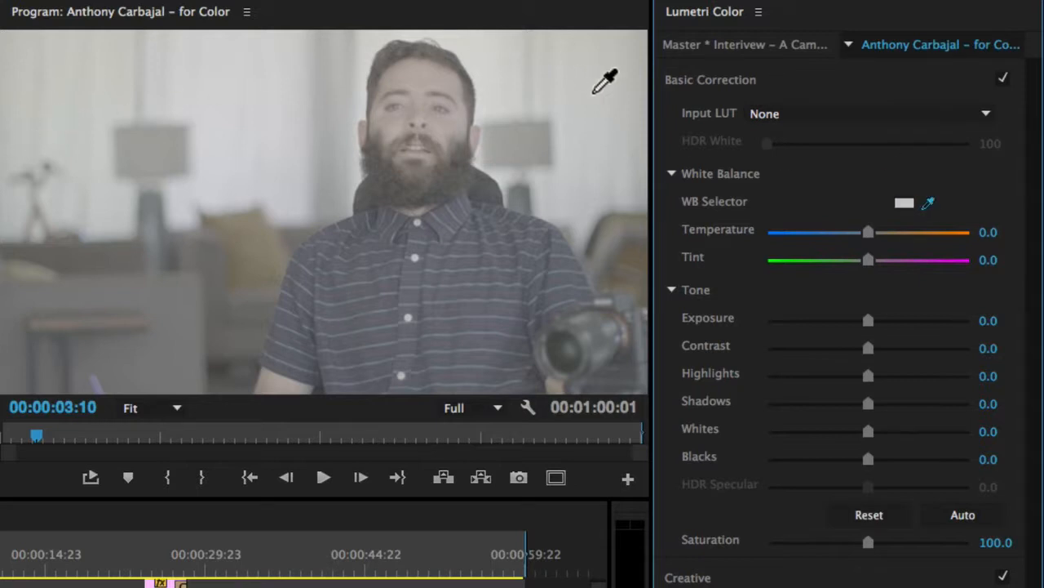
left_click(626, 82)
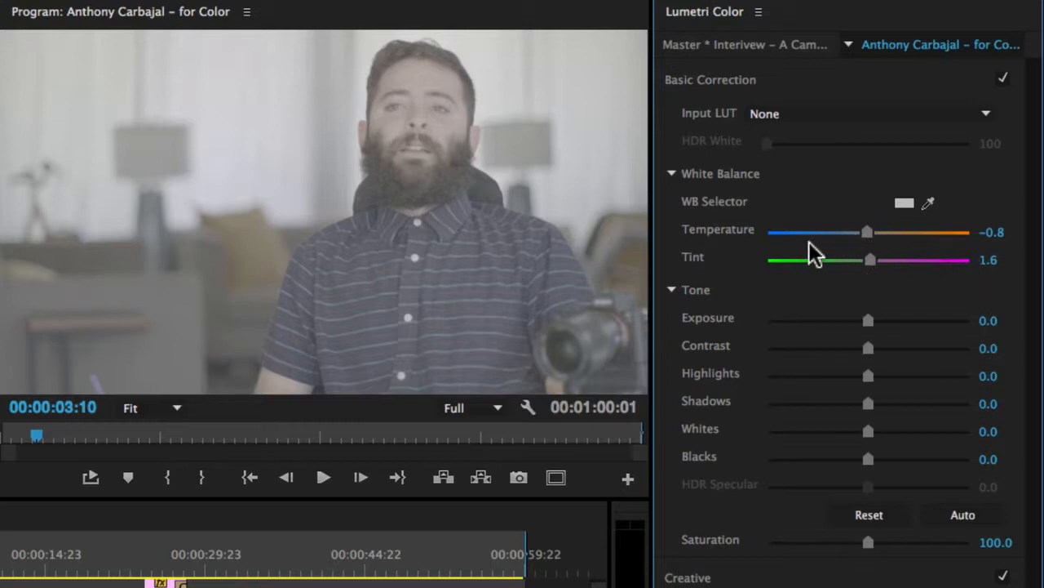
Set the white balance temperature to 5.0 and undo the trial tint change.
mouse_move(864, 232)
left_mouse_down()
mouse_move(852, 234)
mouse_move(879, 236)
mouse_move(871, 239)
left_mouse_up()
left_click(870, 262)
left_click_drag(869, 262, 871, 264)
key("super+z")
left_click(992, 236)
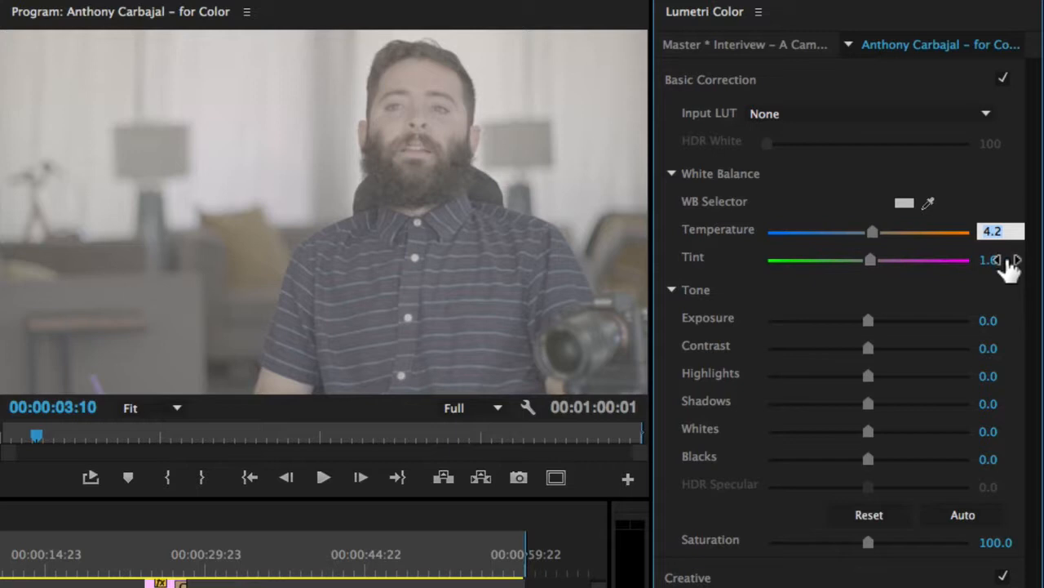
type("5")
key("Return")
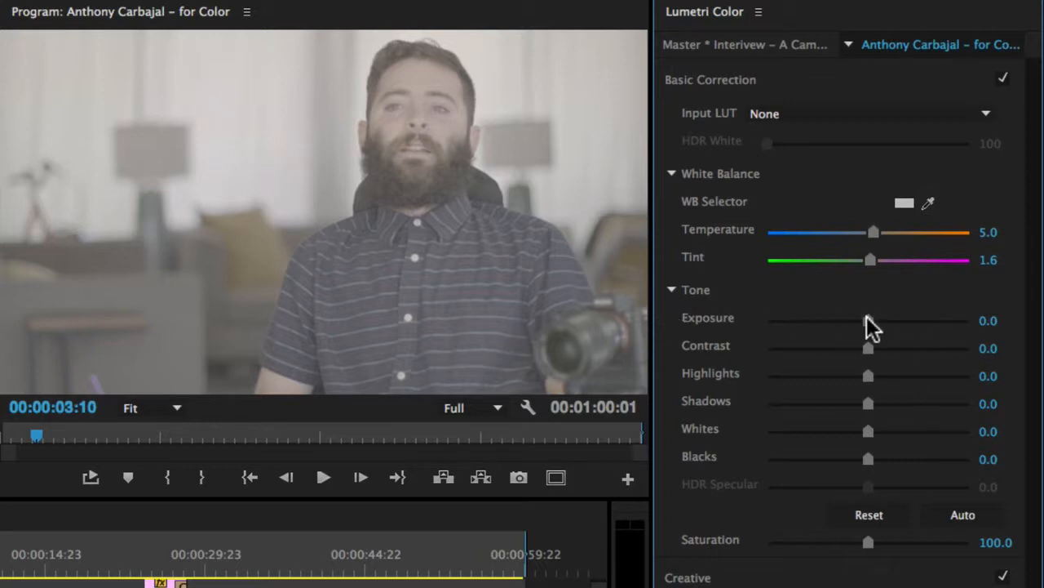
Try exposures of 2.7 and 2.9 and a contrast of 96.8, resetting each value to 0.0.
left_click_drag(871, 321, 924, 321)
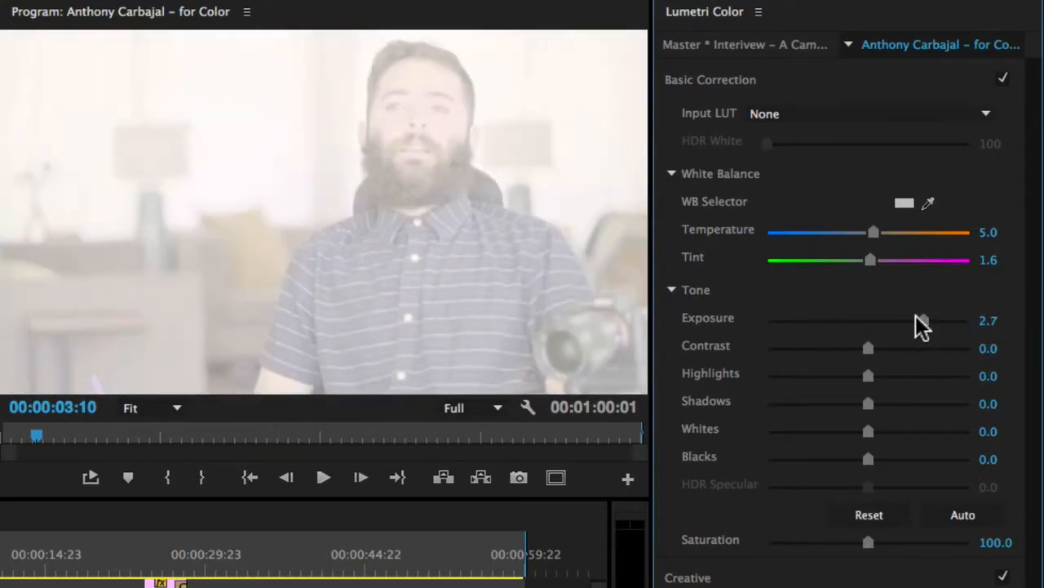
double_click(845, 316)
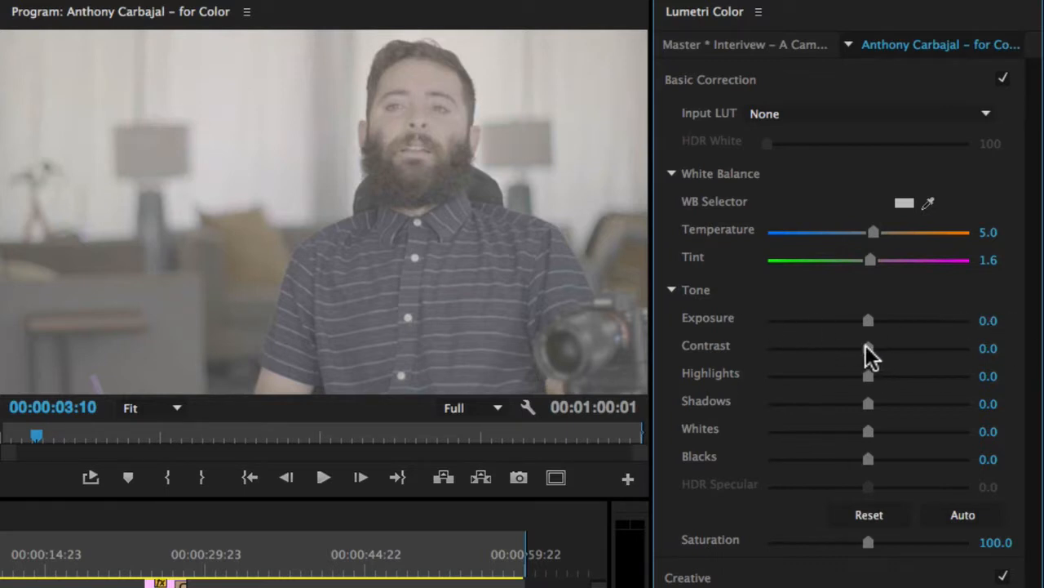
left_click_drag(868, 348, 964, 350)
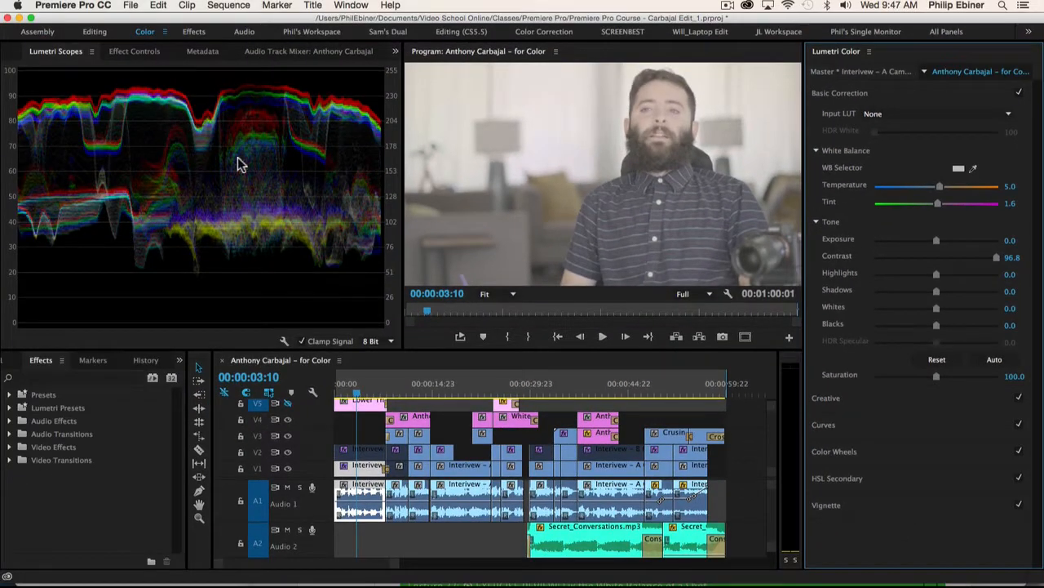
double_click(931, 257)
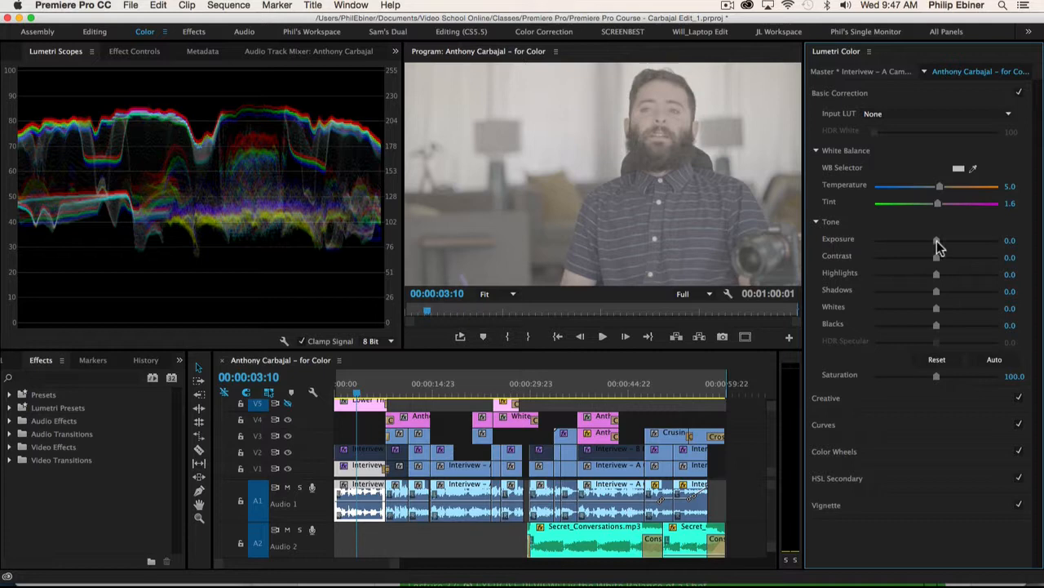
left_click_drag(937, 240, 971, 242)
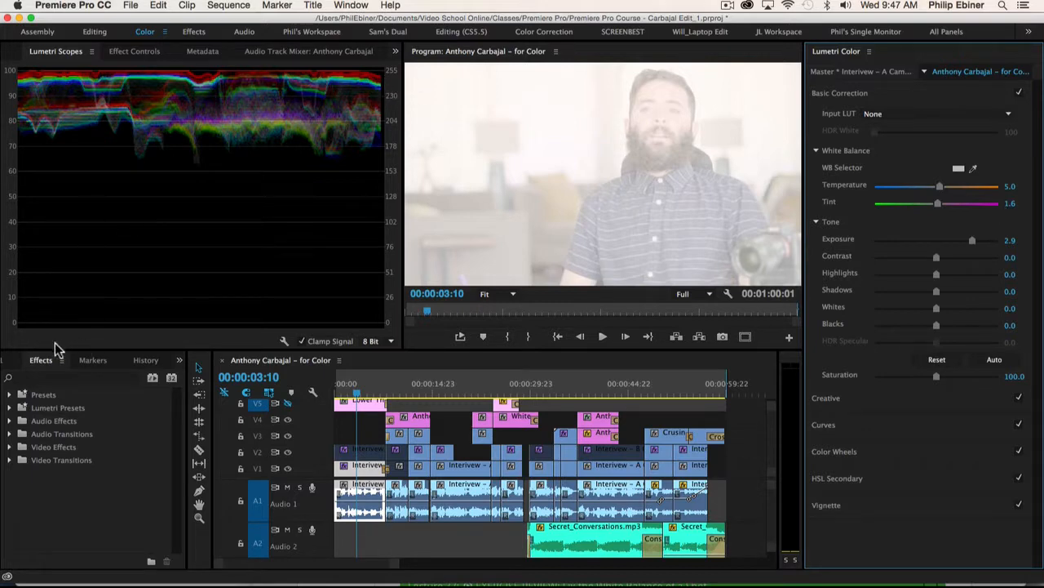
left_click_drag(975, 237, 926, 239)
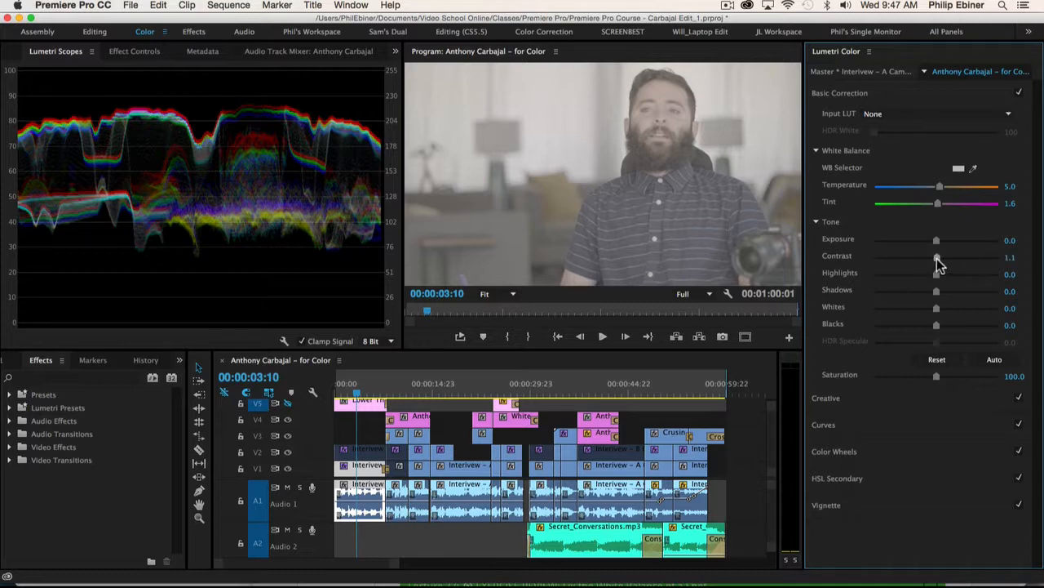
Raise the interview clip's contrast to 58.9.
left_click_drag(938, 258, 971, 255)
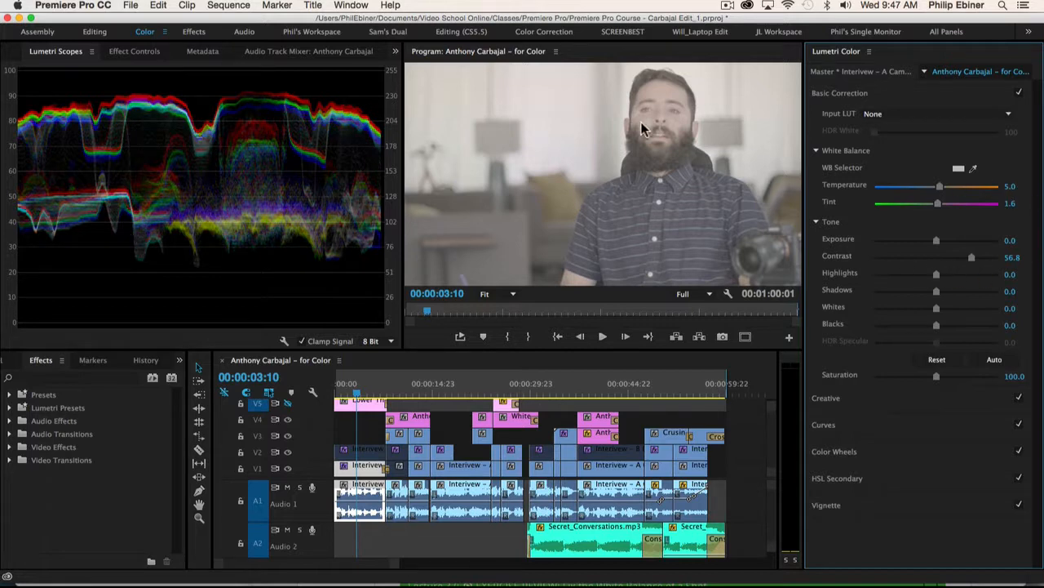
left_click_drag(971, 260, 974, 259)
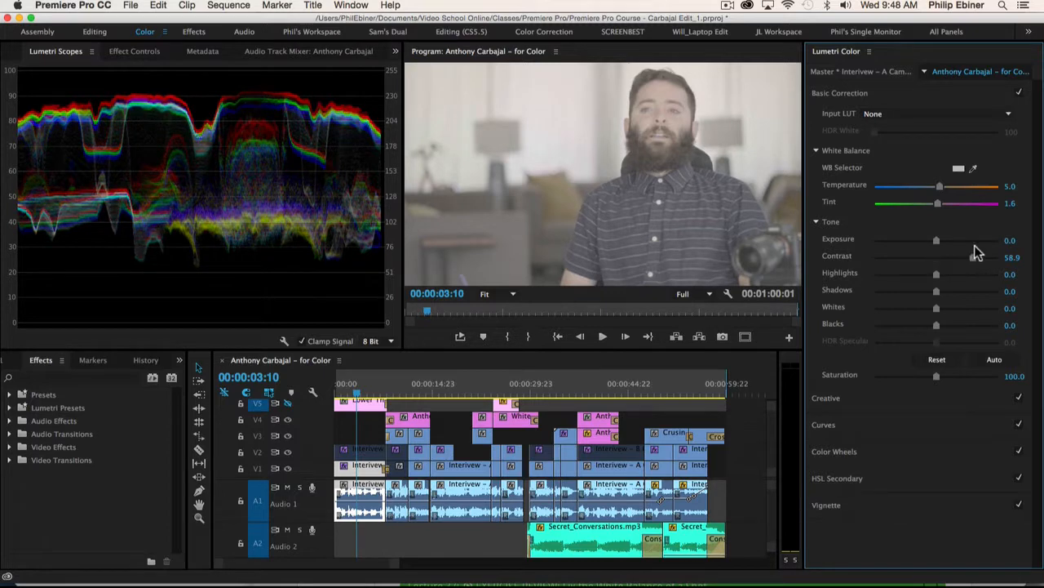
Reset the contrast to 0.0 and set highlights to 21.1, shadows to -46.3, whites to 17.9 and blacks to -75.8.
double_click(973, 257)
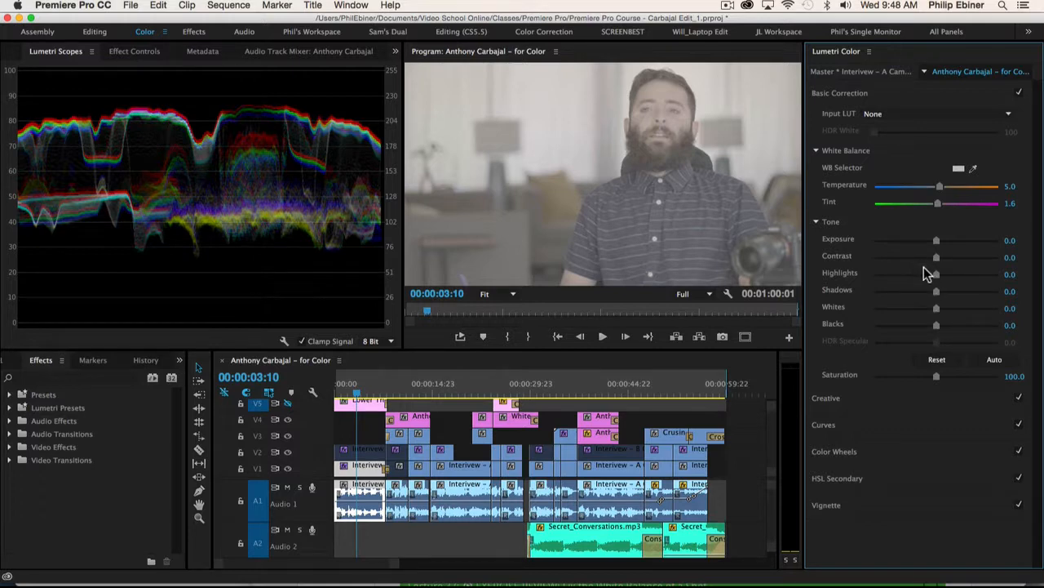
left_click_drag(936, 275, 908, 296)
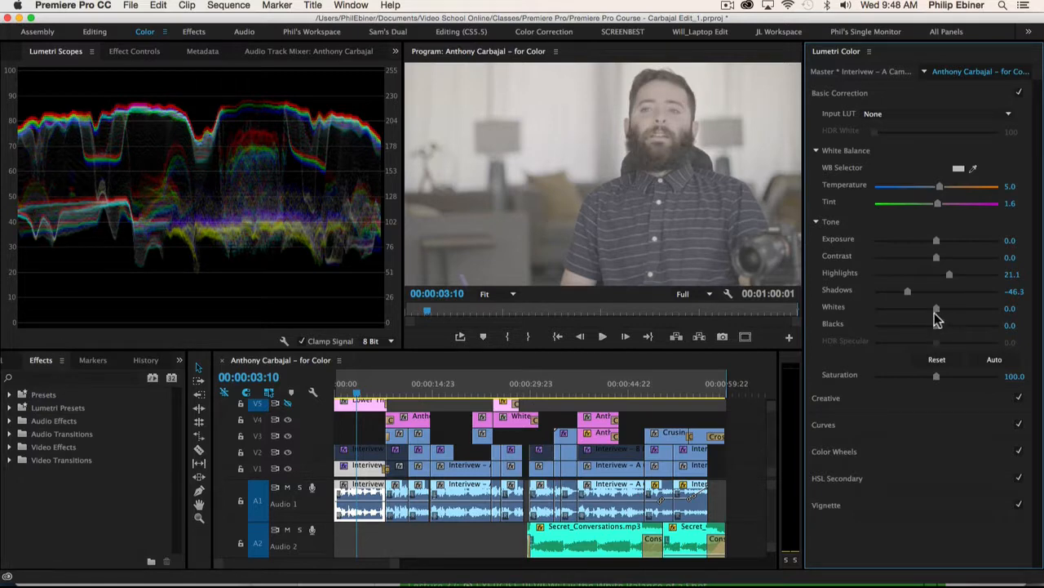
left_click_drag(937, 312, 888, 327)
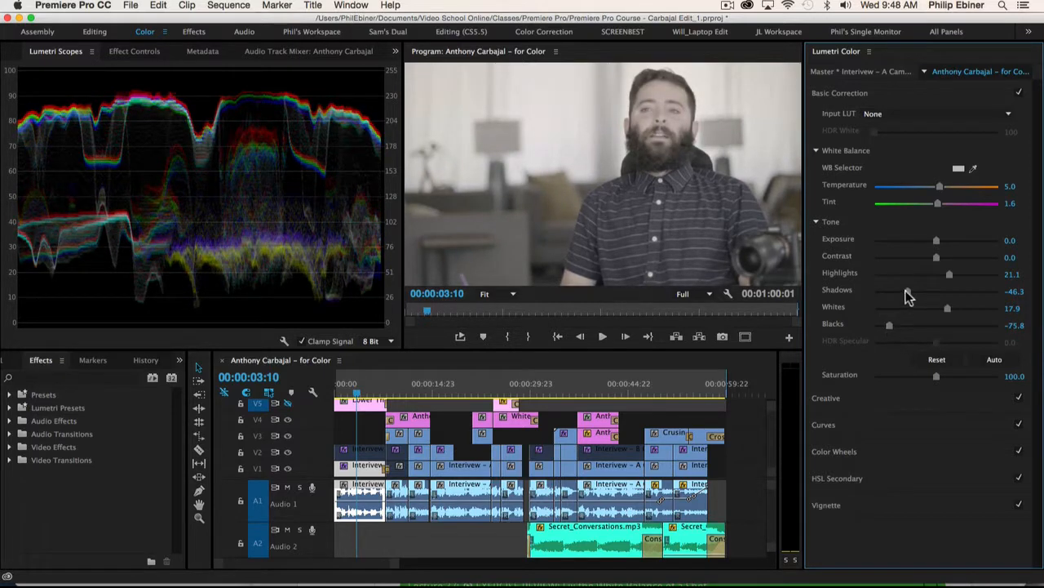
Refine the interview clip's tone with shadows at -61.1, blacks at -84.2, whites at 38.9 and highlights at -32.6.
left_click_drag(907, 292, 892, 292)
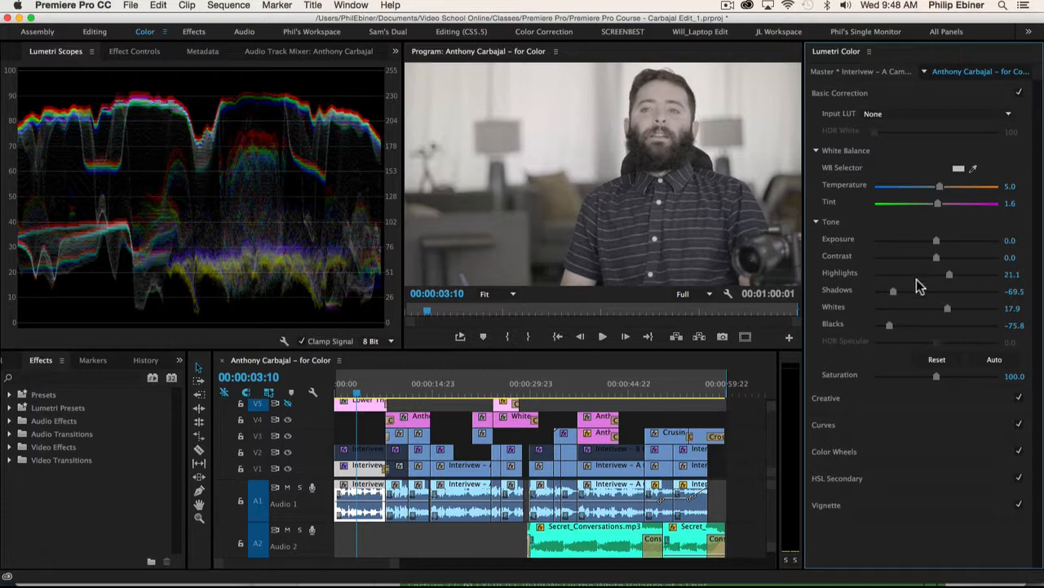
mouse_move(888, 325)
left_mouse_down()
mouse_move(870, 328)
mouse_move(883, 328)
left_mouse_up()
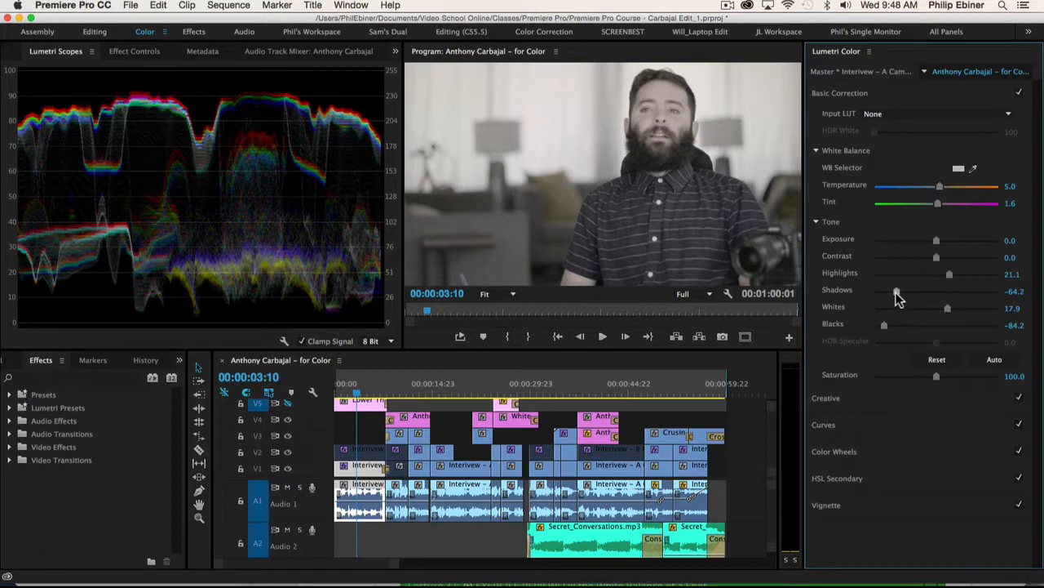
left_click_drag(895, 291, 897, 293)
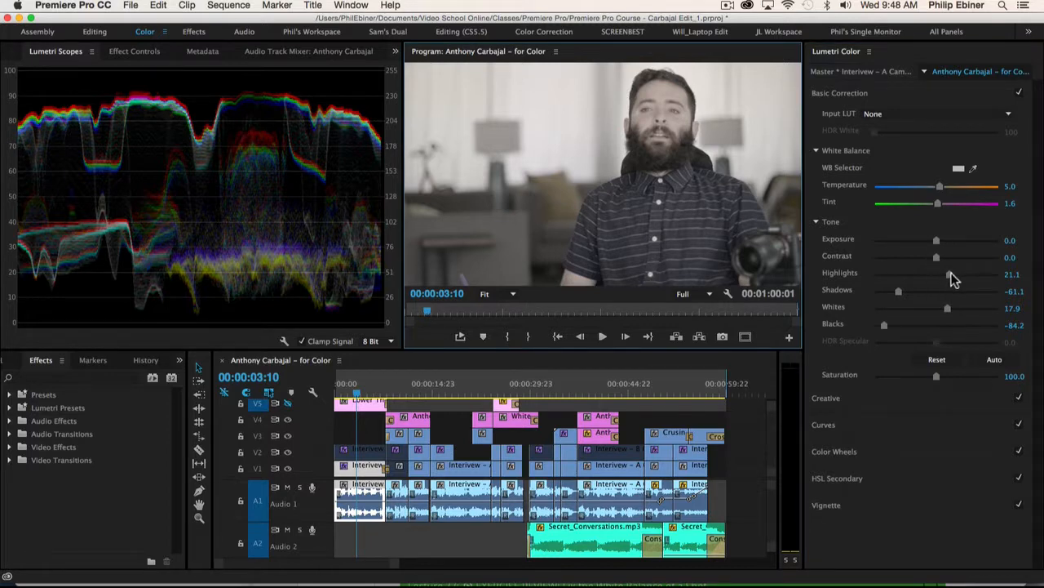
left_click_drag(948, 309, 960, 308)
left_click_drag(948, 272, 915, 276)
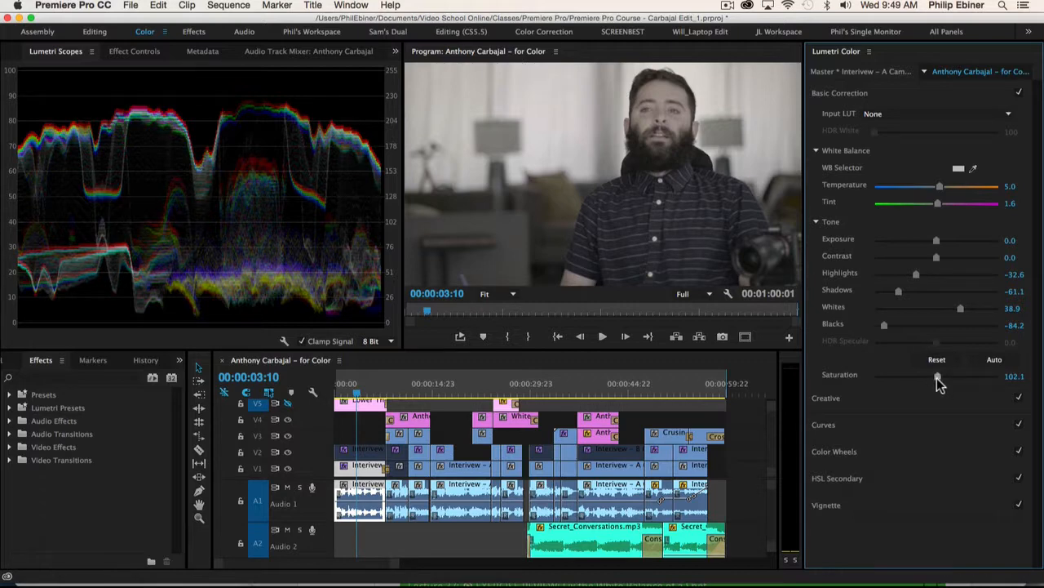
Try saturations of 200.0 and 250.0 on the interview clip and settle on 225.0.
left_click_drag(937, 378, 1017, 385)
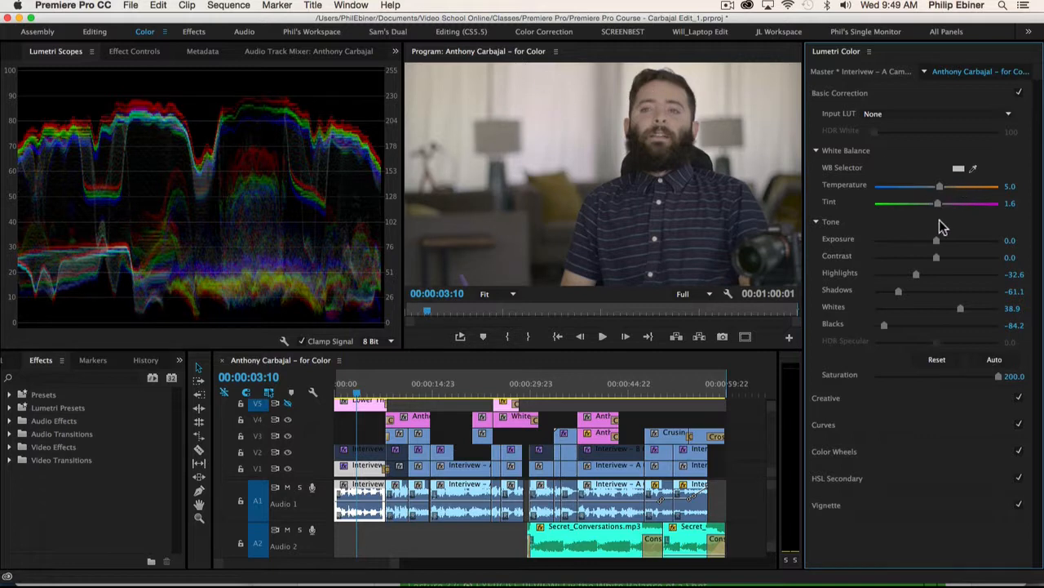
left_click(1015, 376)
type("250")
key("Return")
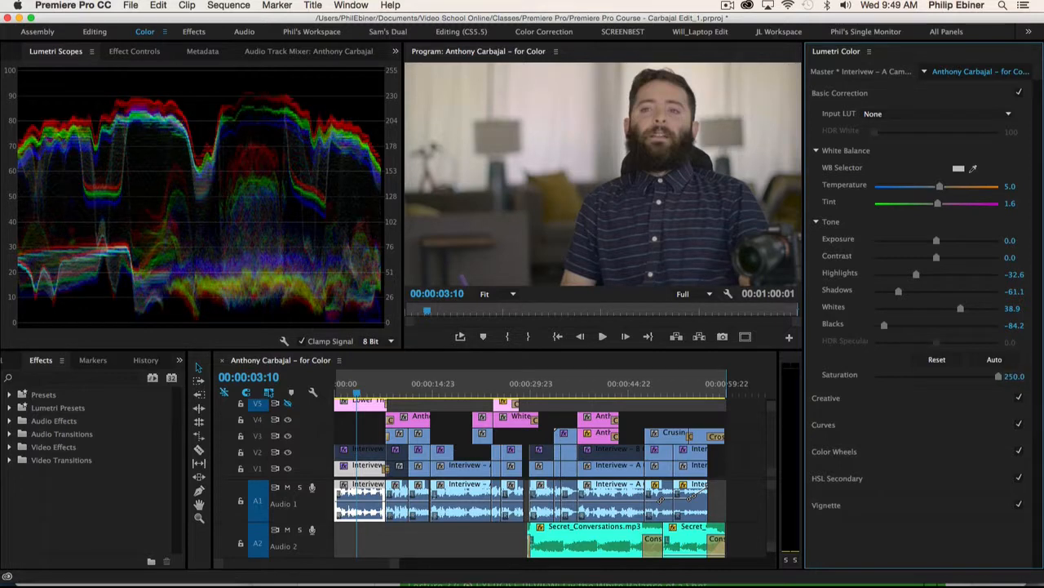
left_click(1016, 375)
type("225")
key("Return")
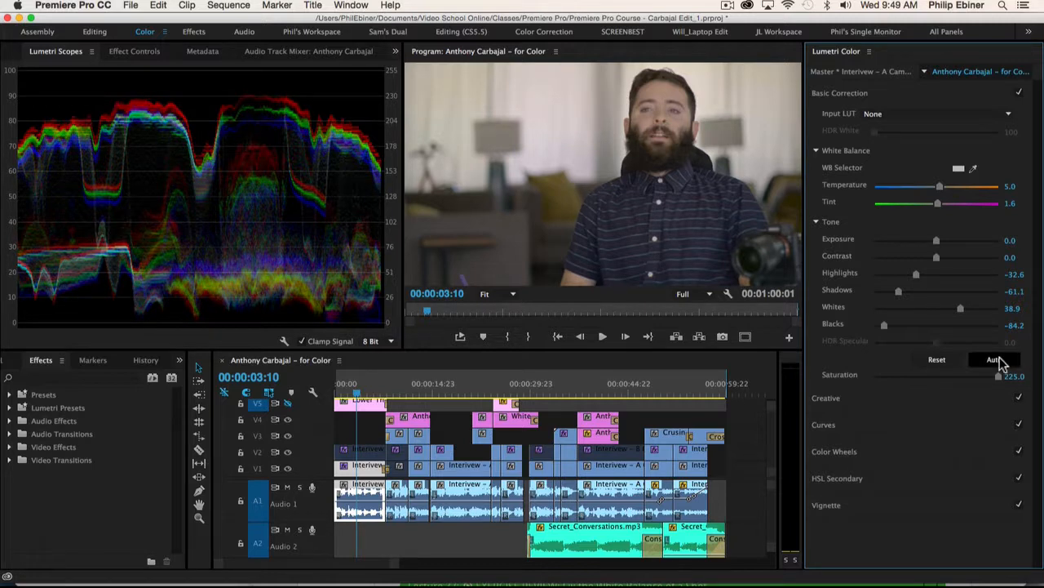